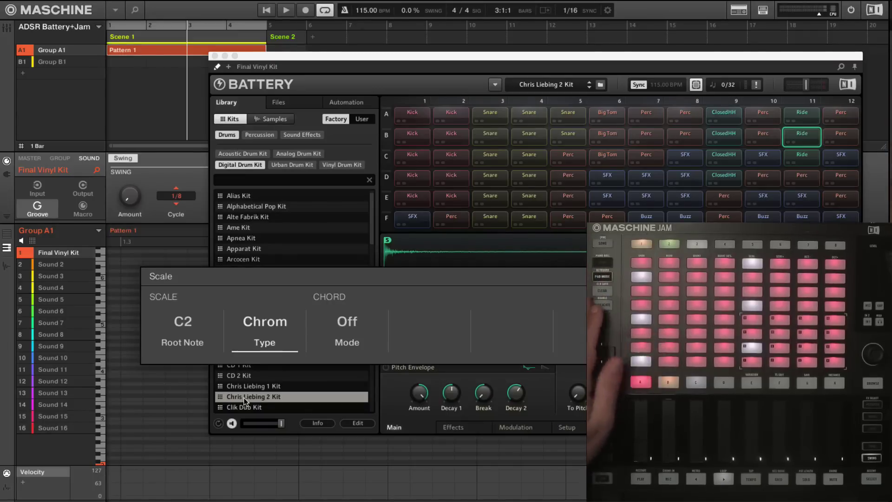
Review Sound 2's MIDI output settings, then return to the Final Vinyl Kit's Battery window
click(58, 265)
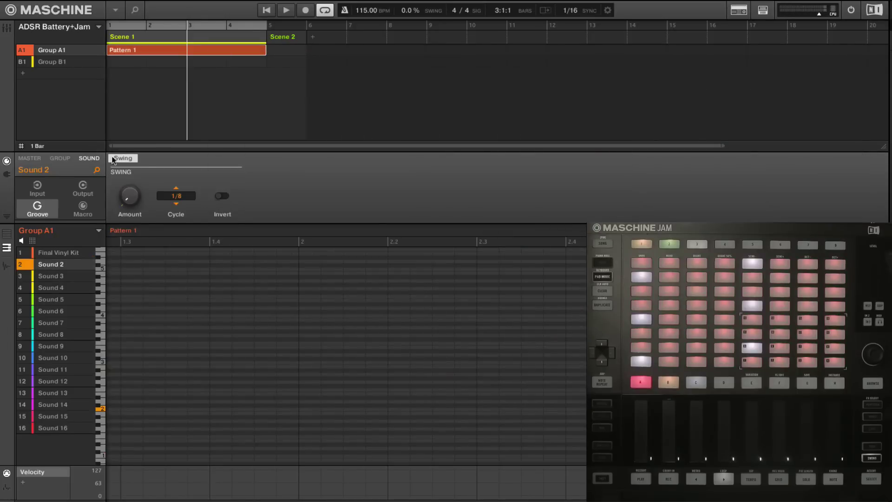
click(89, 183)
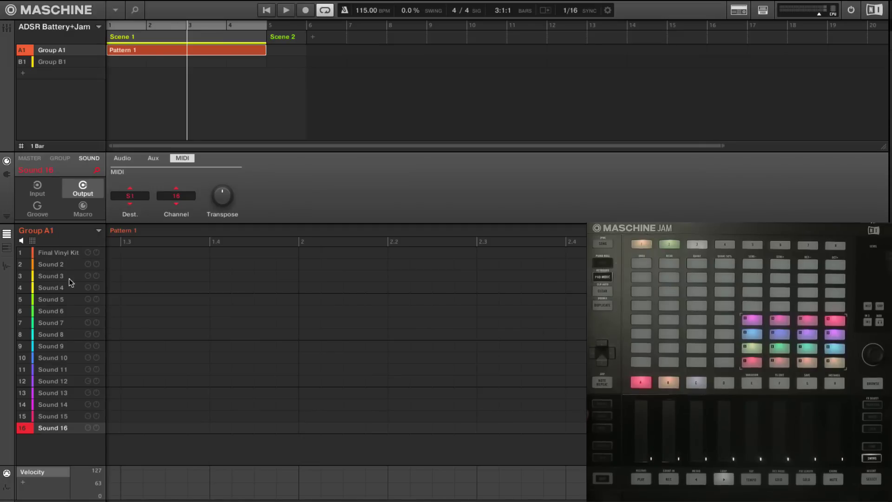
click(61, 256)
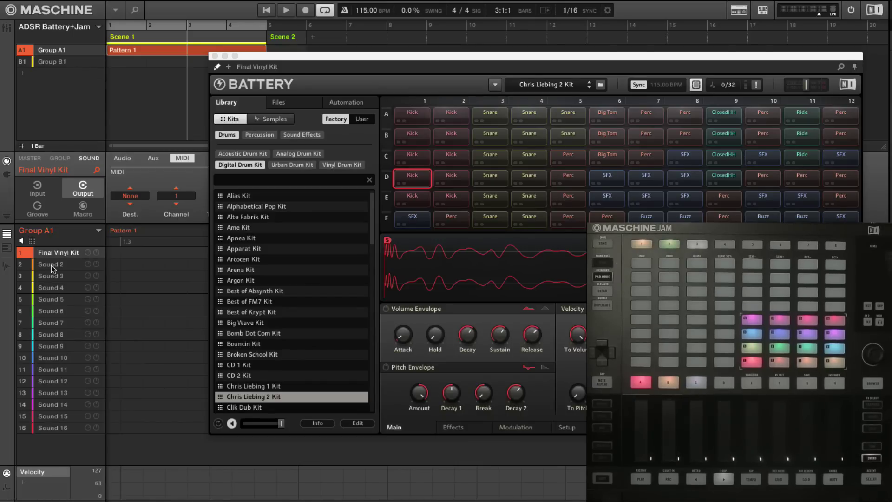
Select Sound 2 to show its MIDI output to destination S1 on channel 1
click(52, 263)
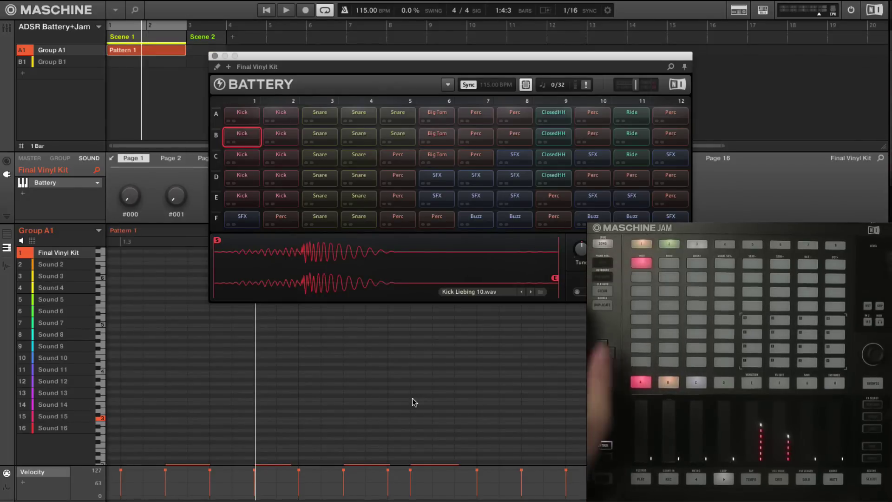
Start Pattern 1 playback so its notes trigger Battery kick cells like Kick Liebing 9
key(space)
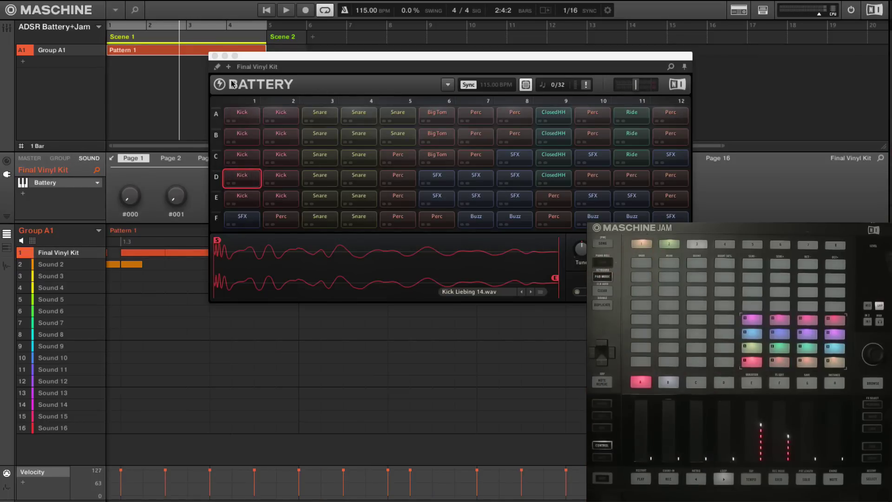
Load the Best of Krypt Kit into Battery from its kit library
click(218, 67)
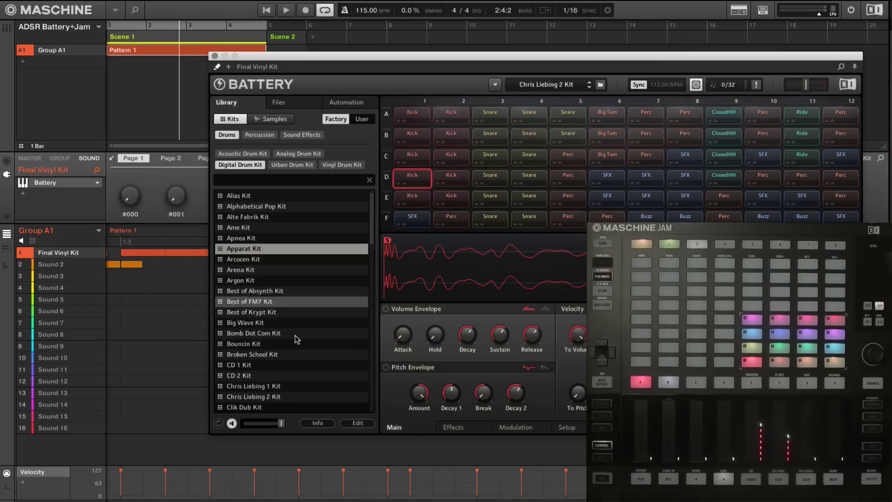
click(256, 313)
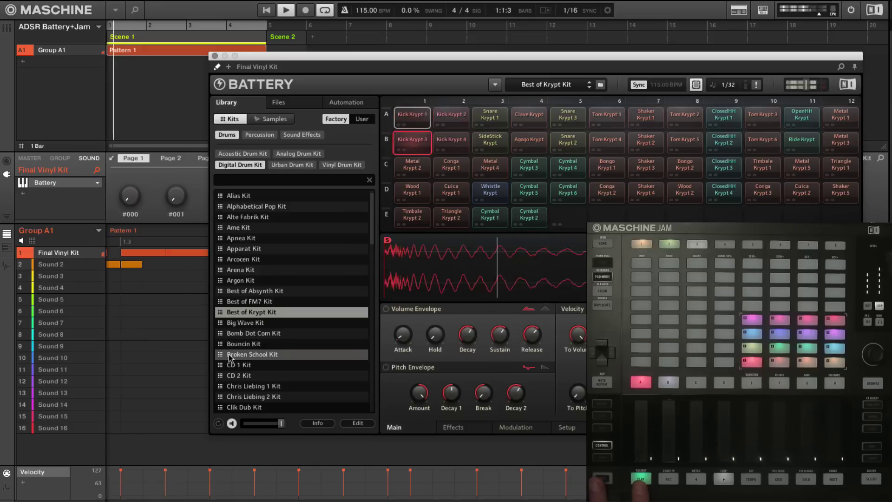
Stop Pattern 1 playback with Best of Krypt Kit still loaded in Battery
key(space)
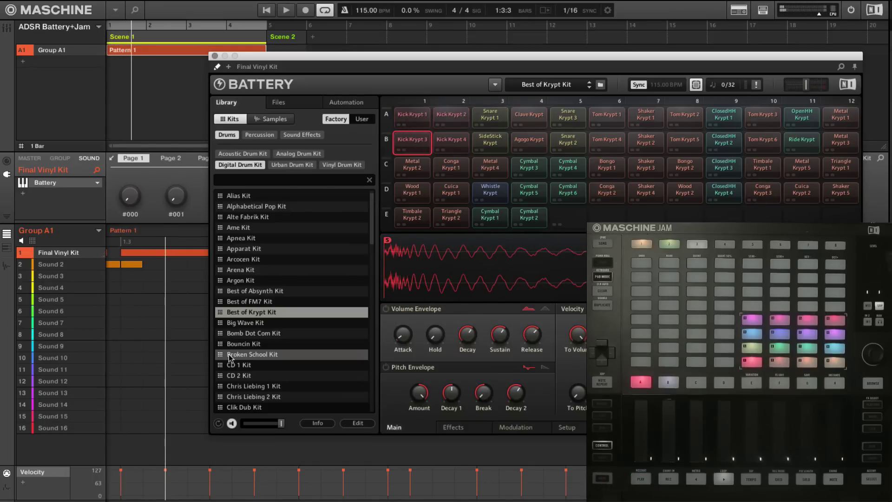